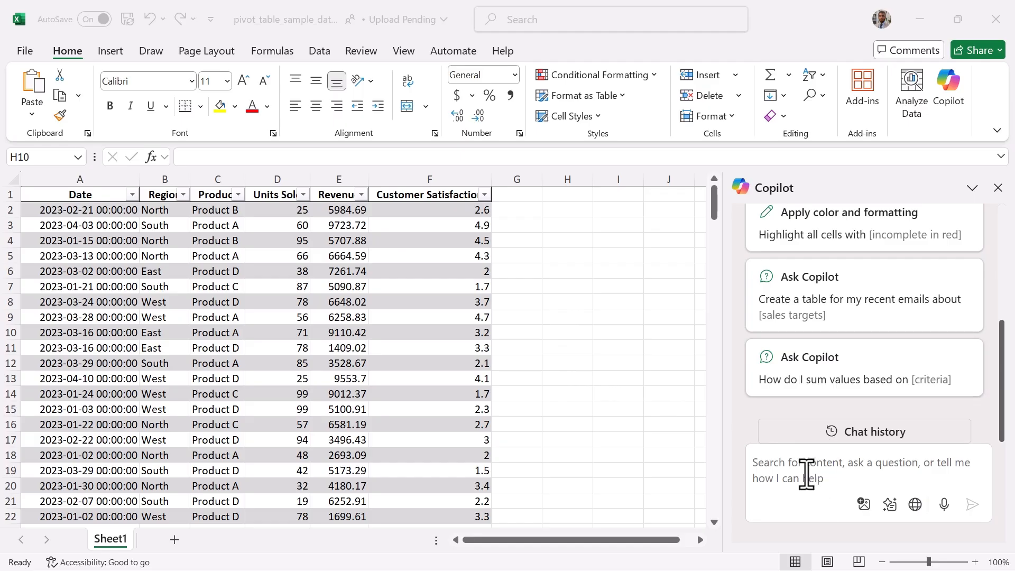
Ask Copilot what pivot tables are and read through its explanation.
left_click(801, 466)
type("w")
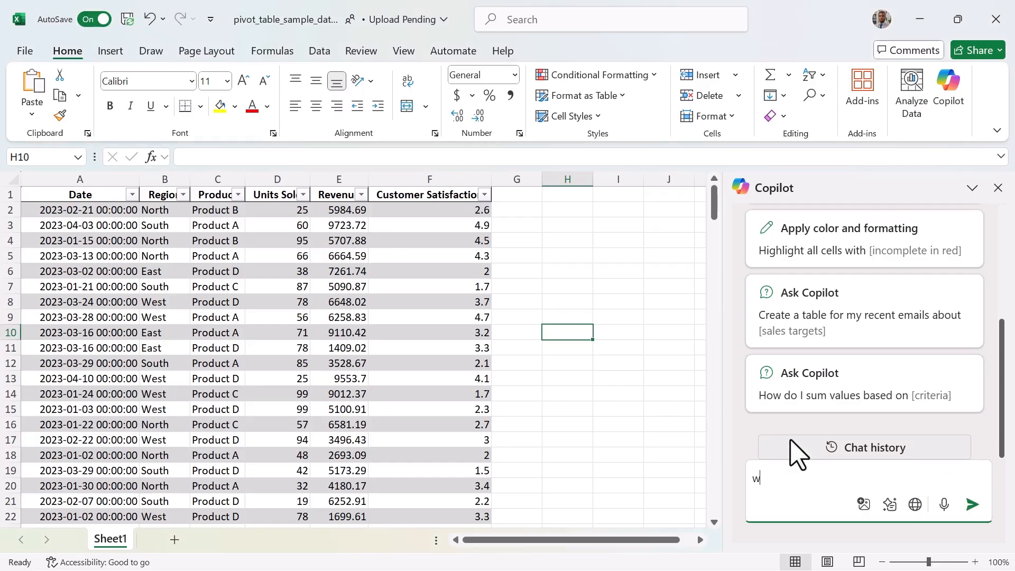
type("ha t are pivottables")
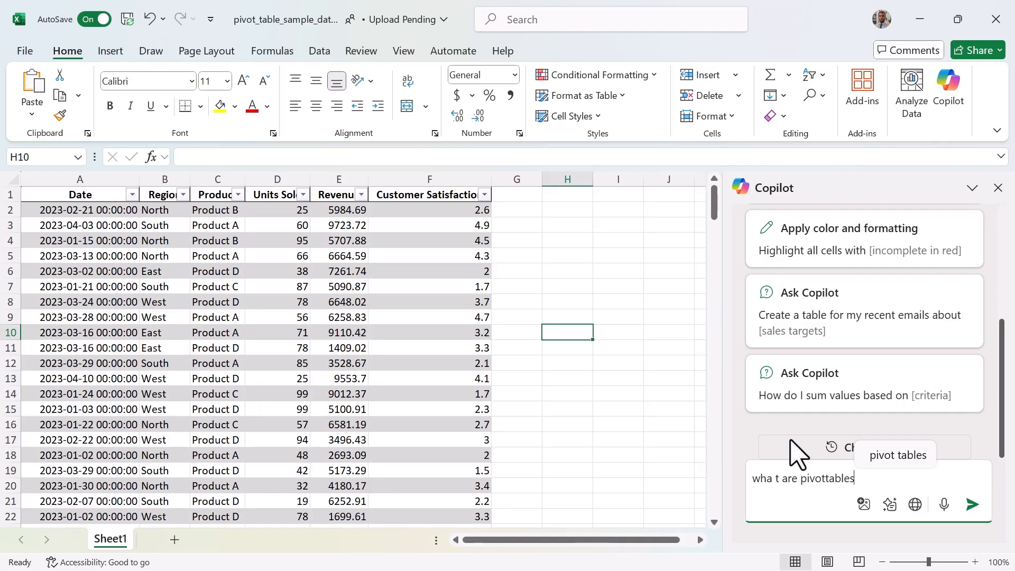
key("Tab")
key("Return")
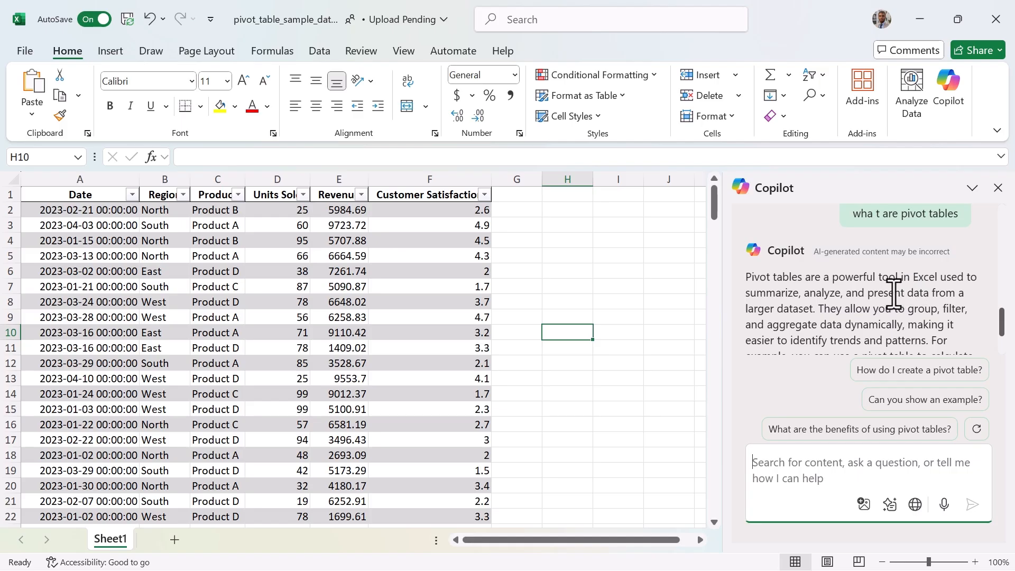
scroll(887, 285, "down", 3)
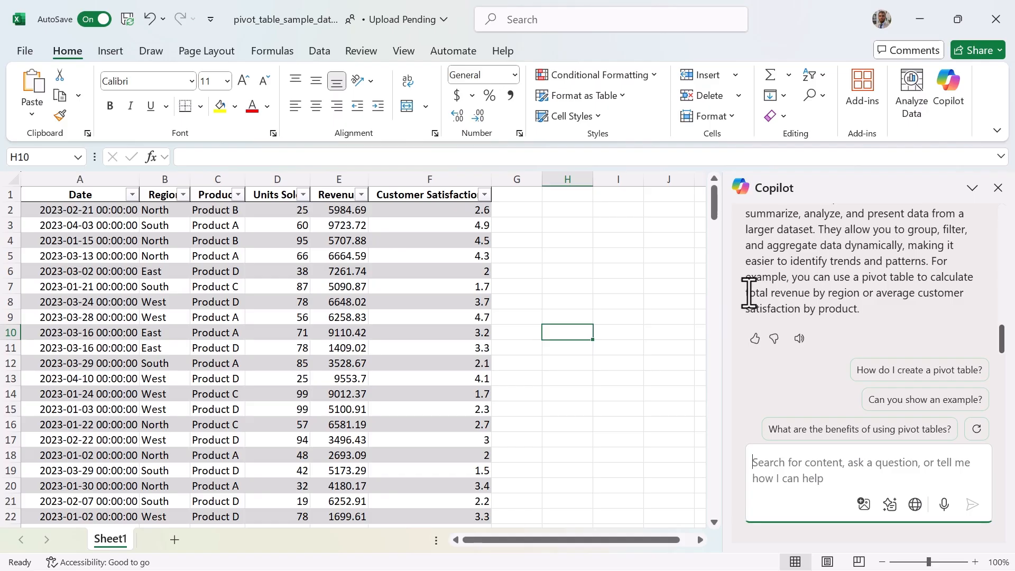
Ask Copilot to create a pivot table that shows total revenue by region, reusing its own wording, and add the result to a new sheet.
left_click_drag(747, 293, 844, 294)
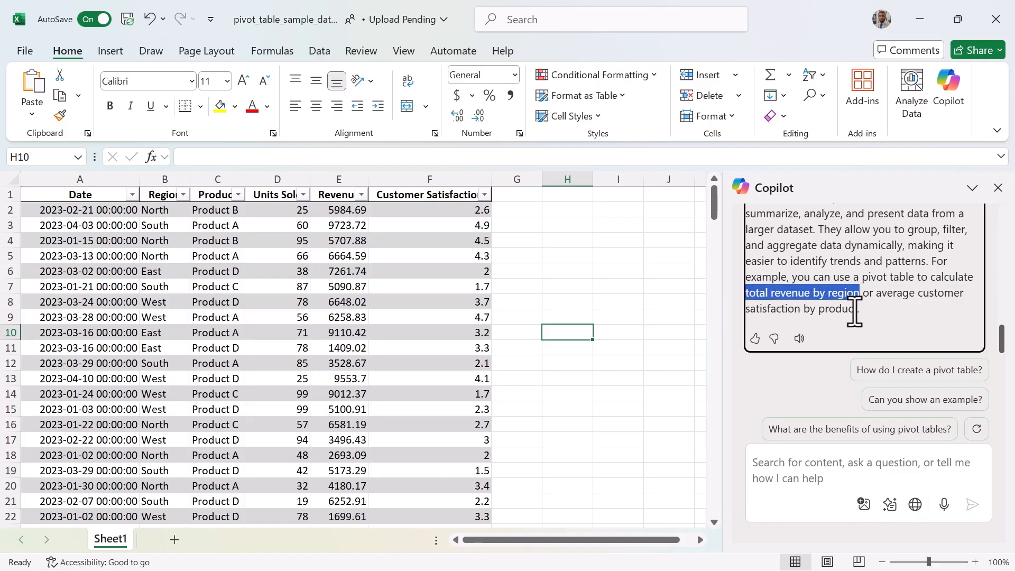
left_click(782, 463)
type("create a")
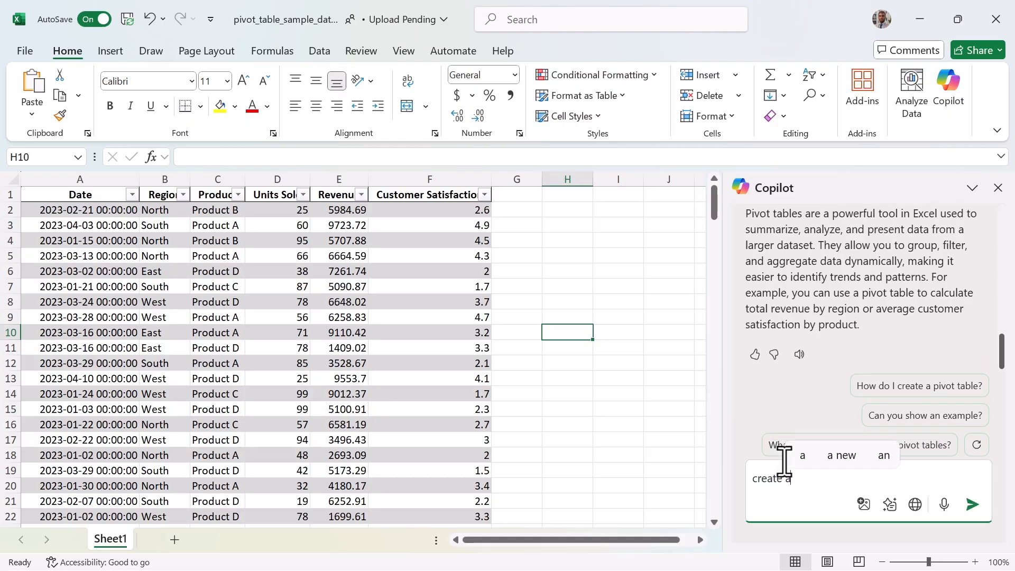
type("total revenue by region")
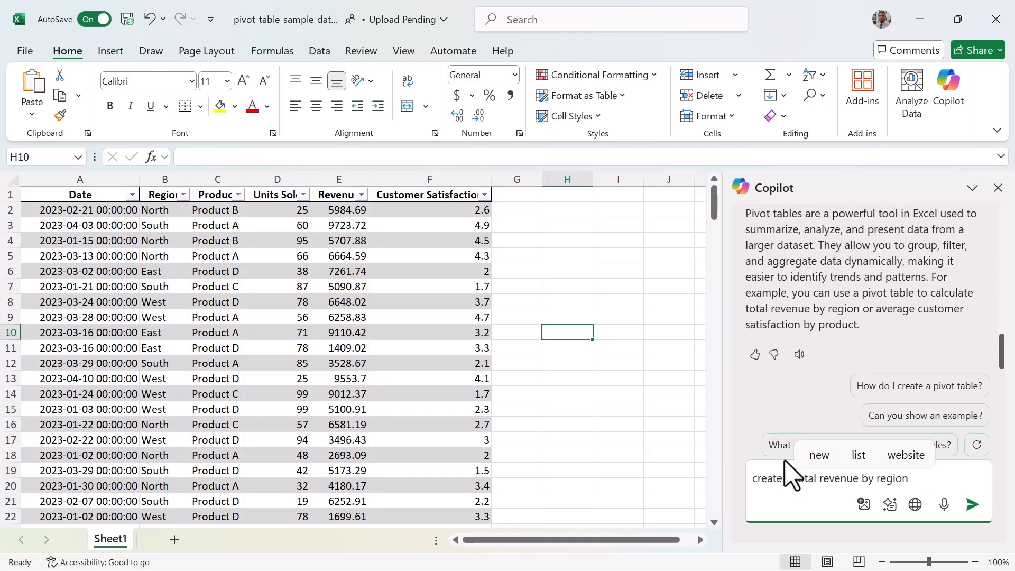
left_click(792, 478)
type("pivot tabl")
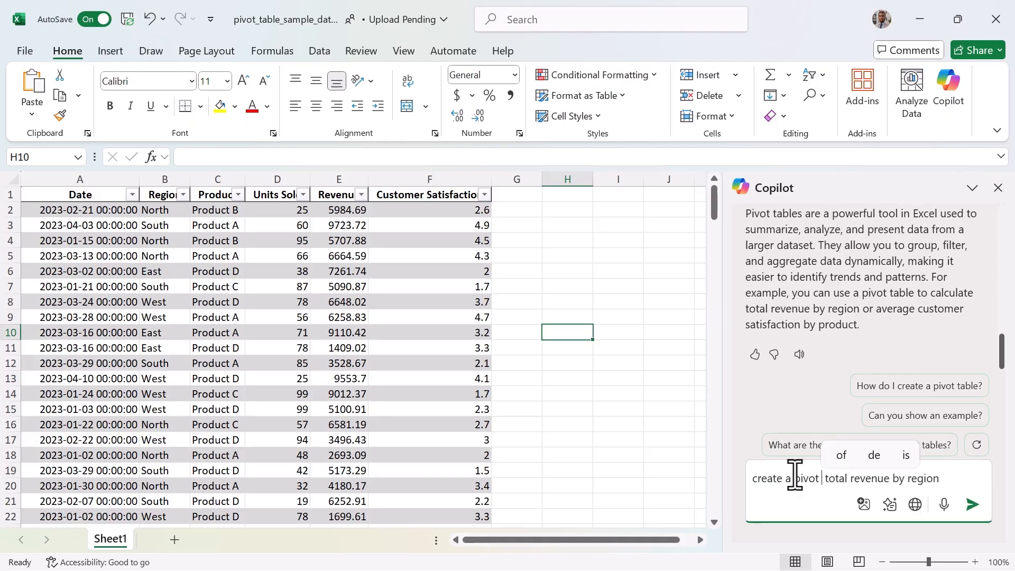
type("e that shows")
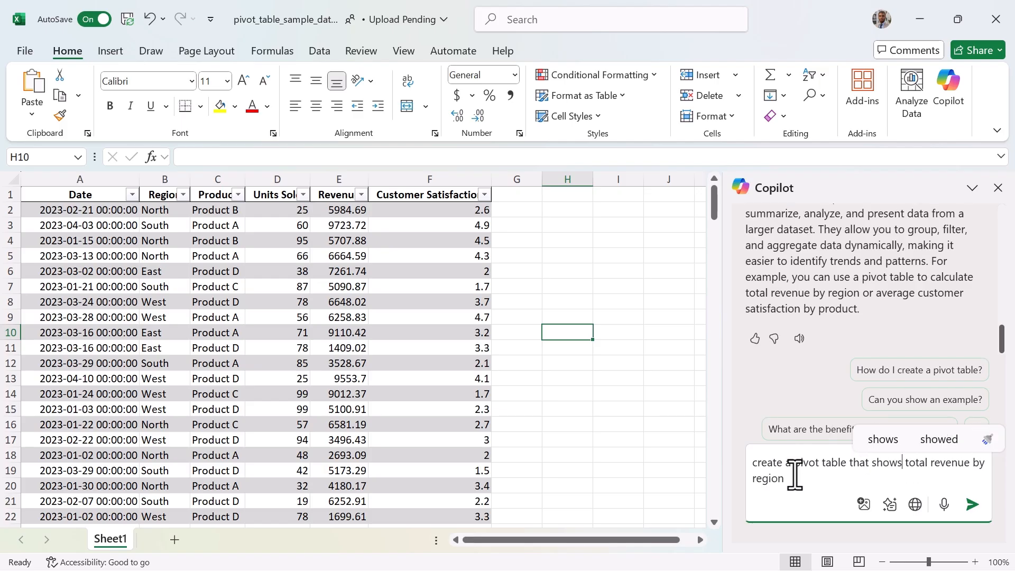
key("Return")
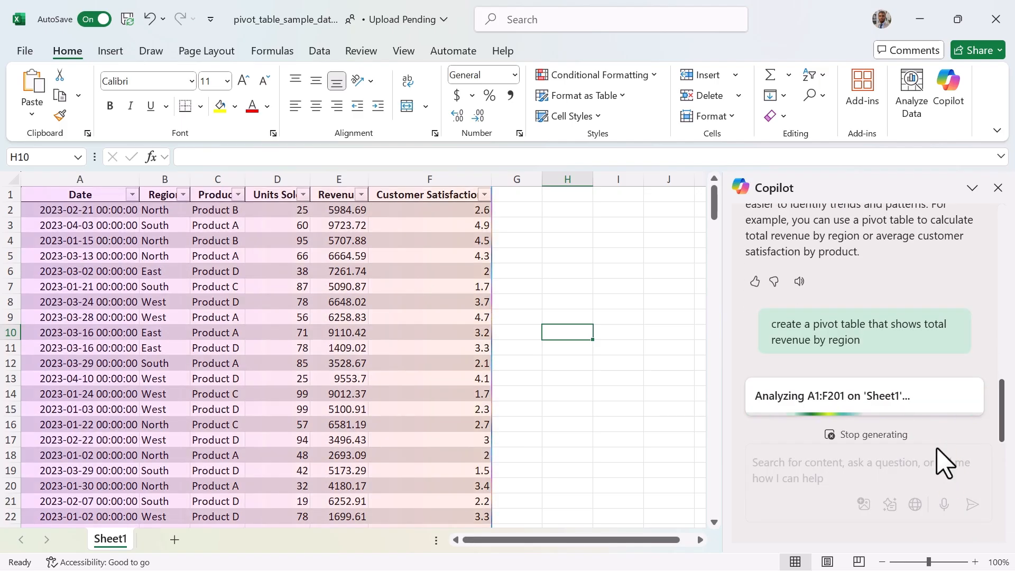
scroll(829, 288, "up", 2)
left_click(825, 289)
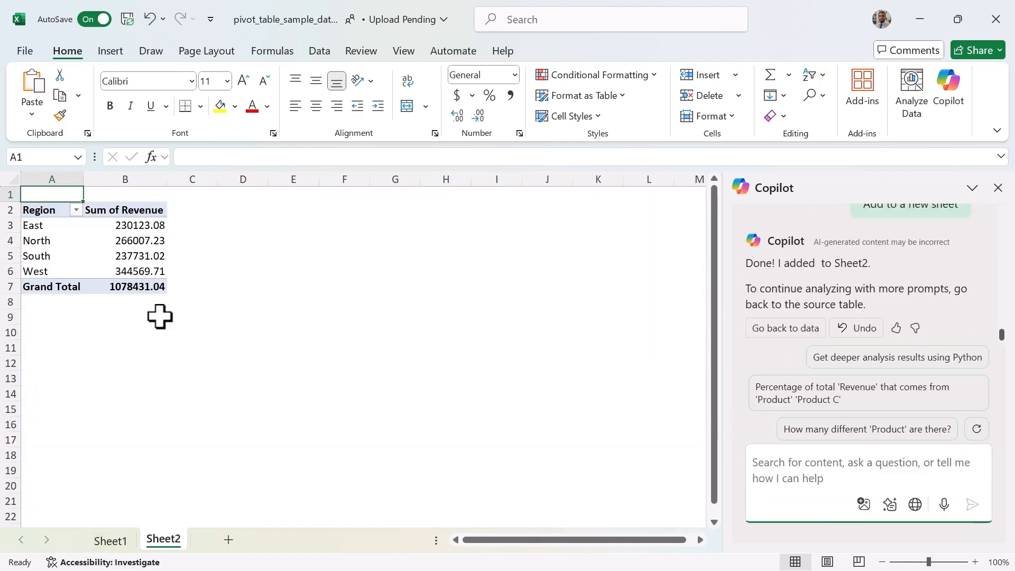
Ask Copilot to create a pivot table that shows average customer satisfaction by product, and add the result to a new sheet.
scroll(927, 299, "up", 5)
scroll(933, 312, "up", 3)
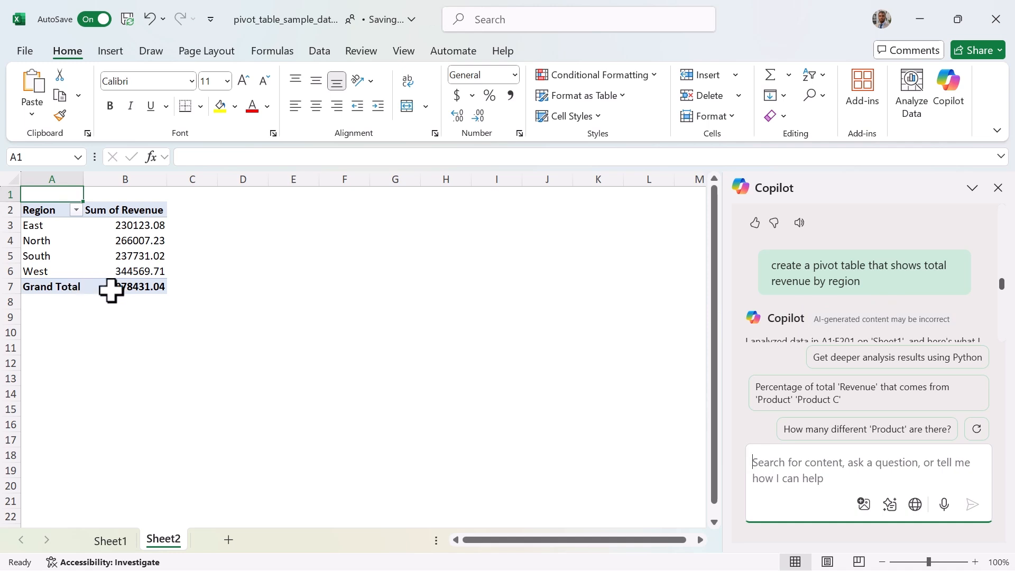
scroll(824, 370, "up", 2)
left_click(805, 467)
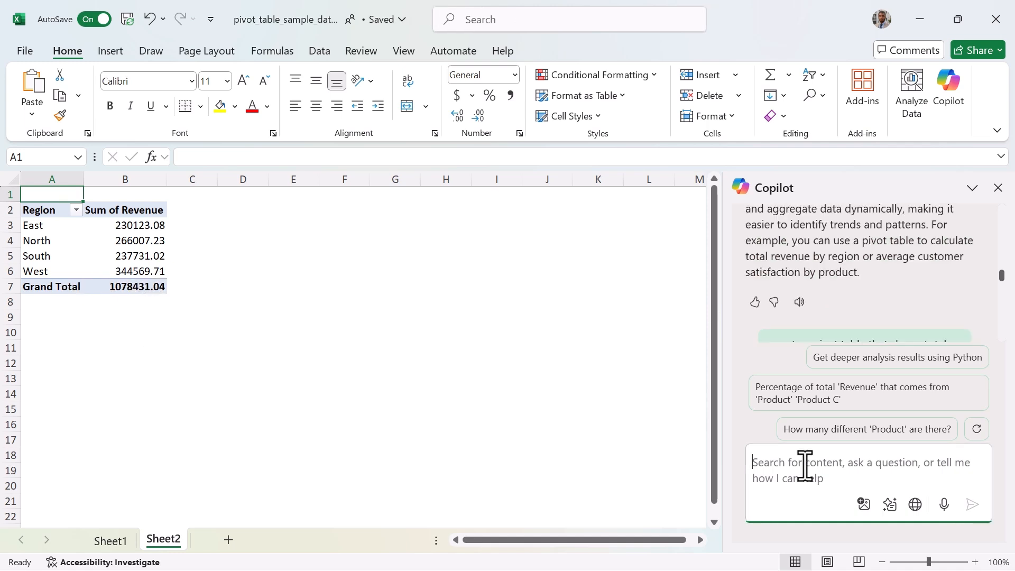
type("create a p")
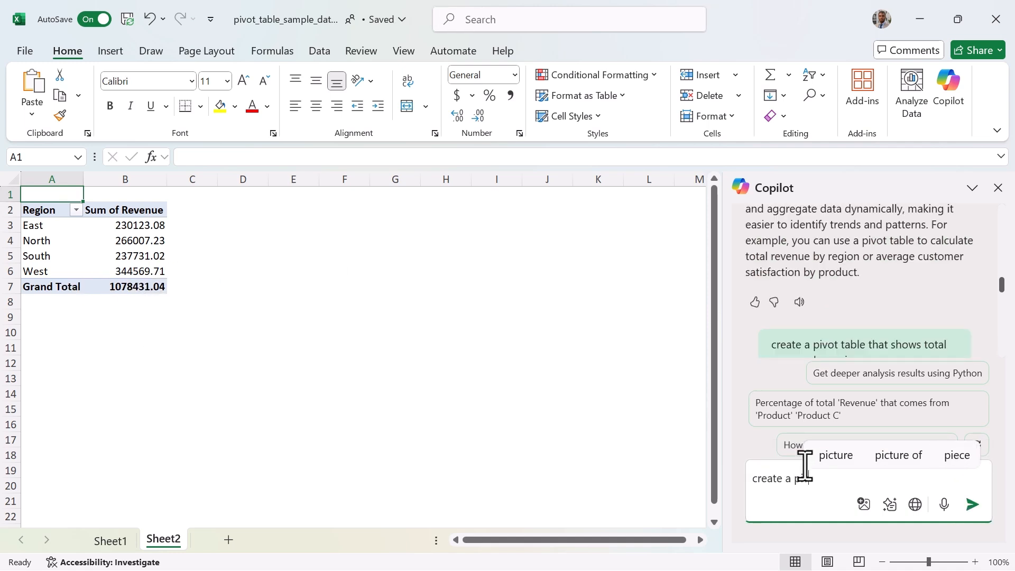
type("ivot table that show ")
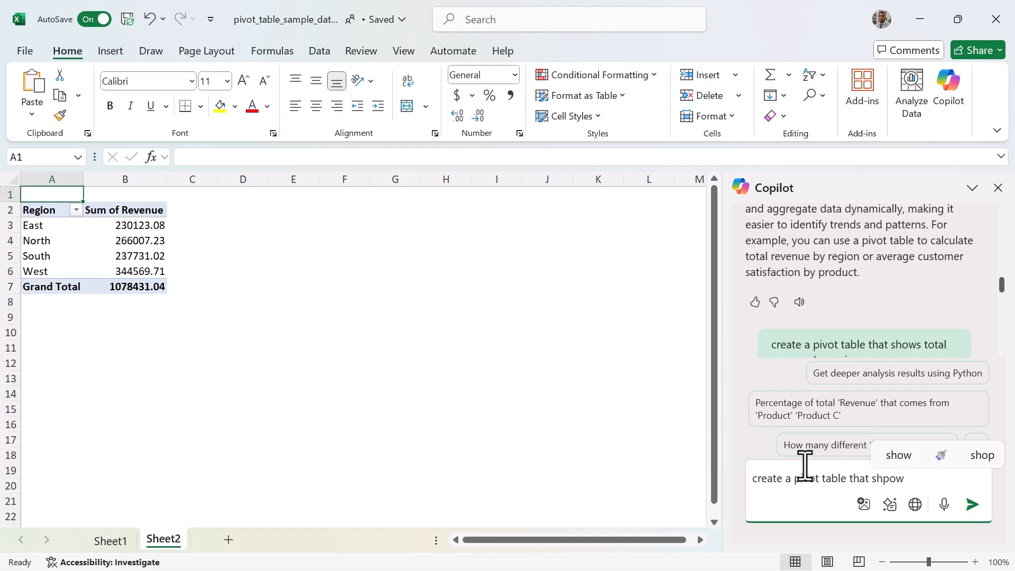
type("s average customer satisfaction by product.")
key("Return")
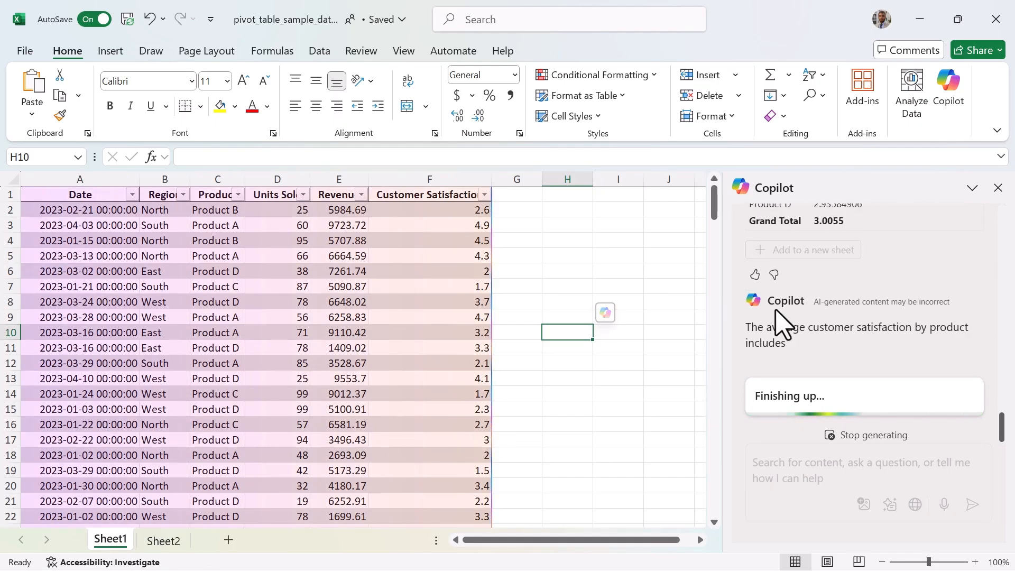
left_click(799, 265)
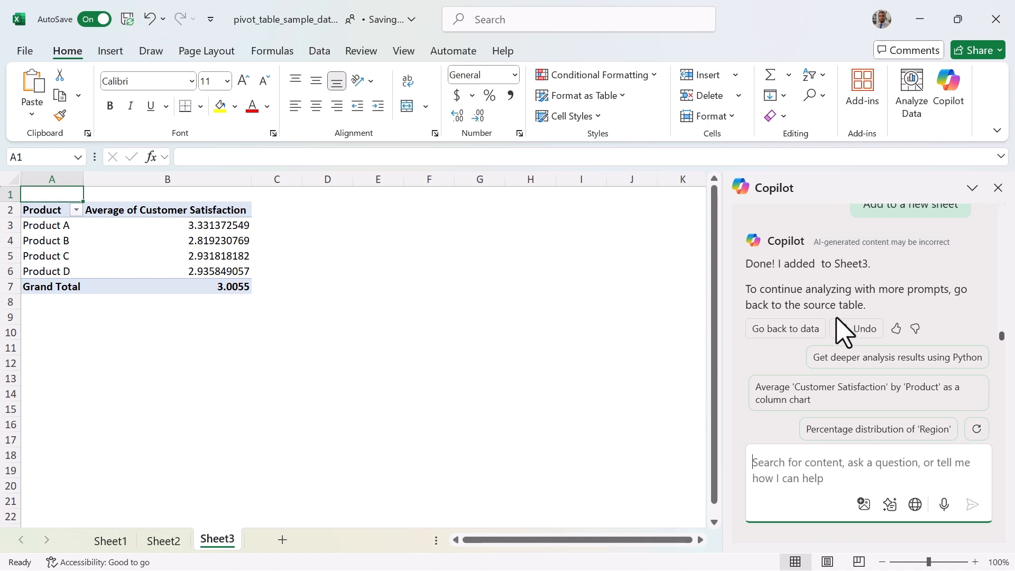
From the Sheet1 data, ask Copilot for a pivot table with total units sold and revenue for each product, and add it to a new sheet.
left_click(113, 540)
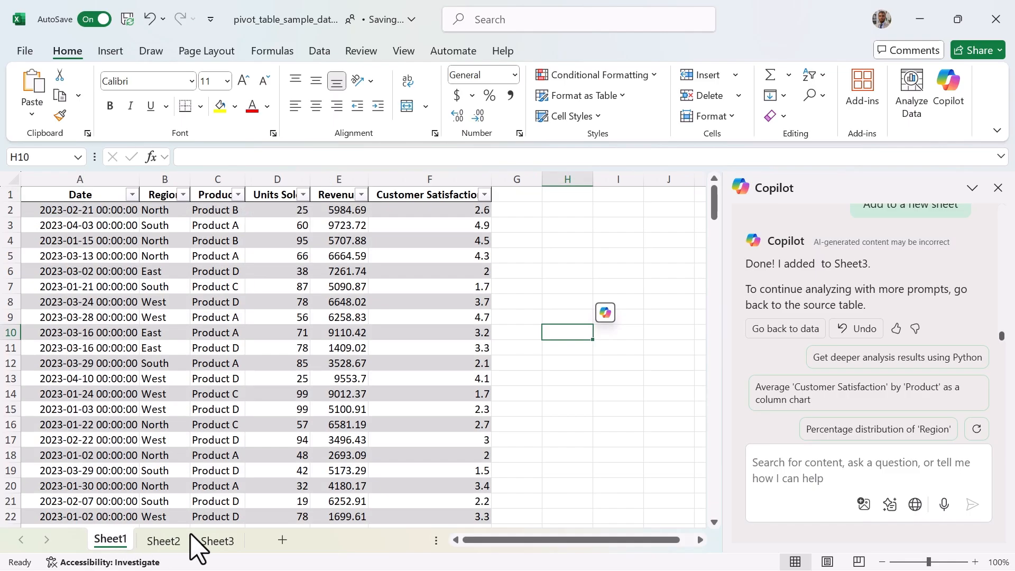
left_click(773, 464)
type("show a pivot table with total units sold and revenuefor each product")
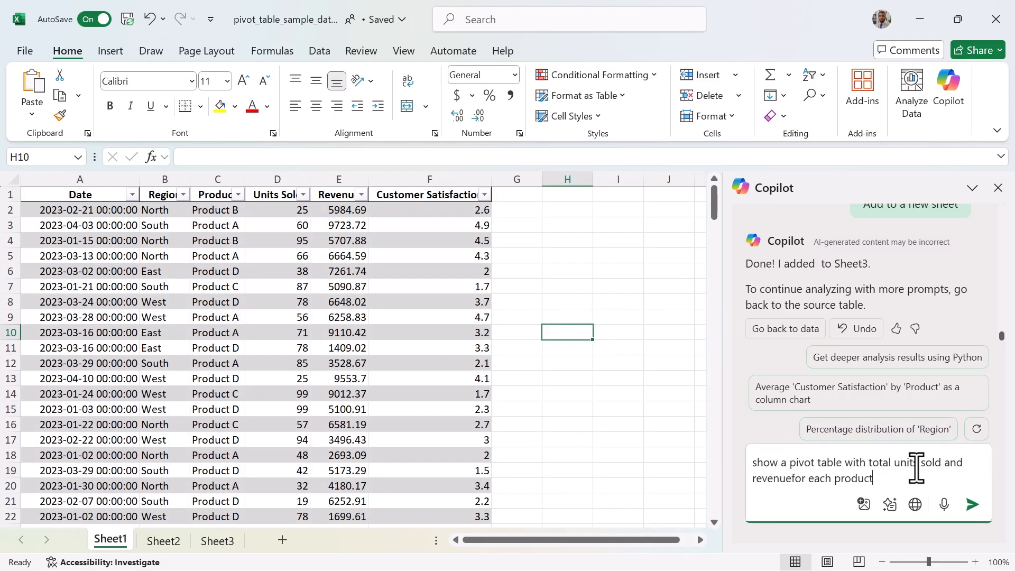
left_click(971, 504)
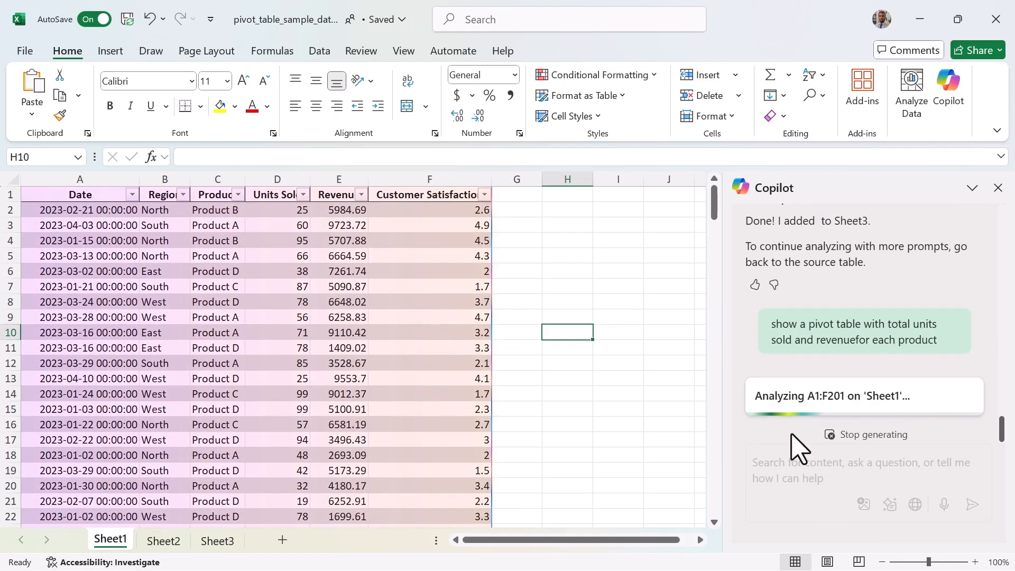
left_click(783, 264)
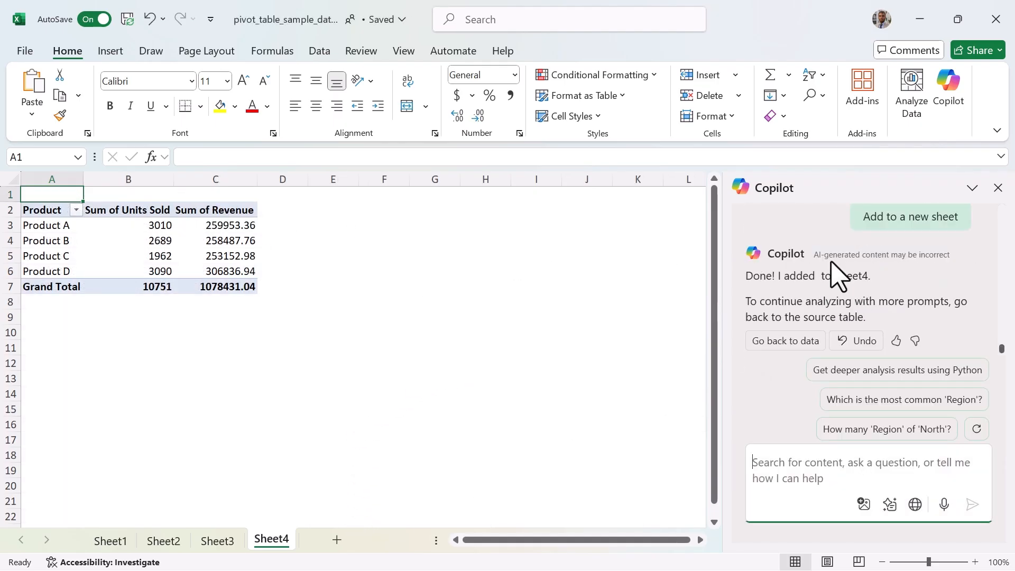
Review Copilot's units and revenue summary, compare the pivot tables on Sheet2, Sheet3 and Sheet4, and return to the source data on Sheet1.
scroll(834, 278, "up", 3)
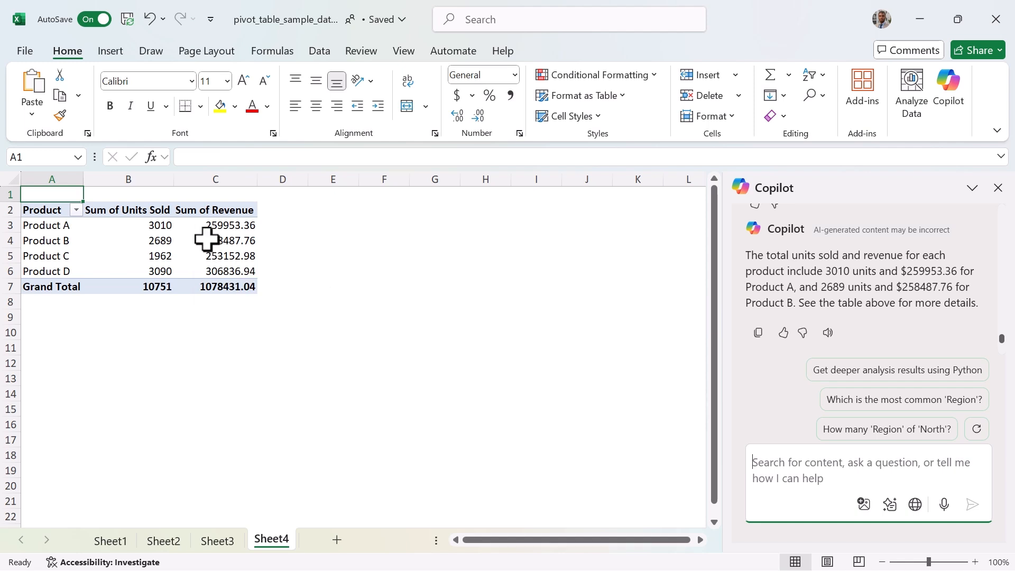
mouse_move(206, 239)
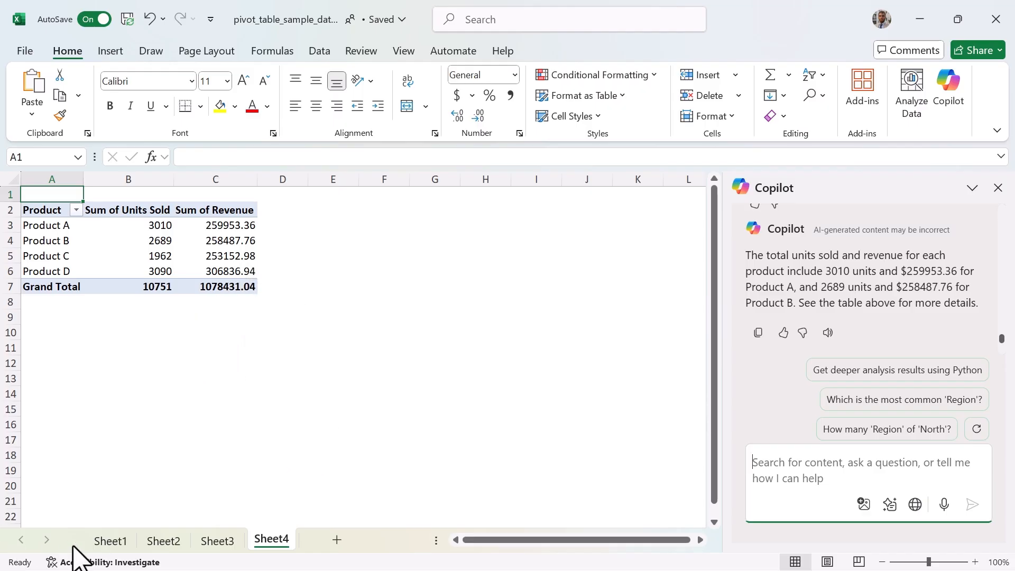
left_click(111, 540)
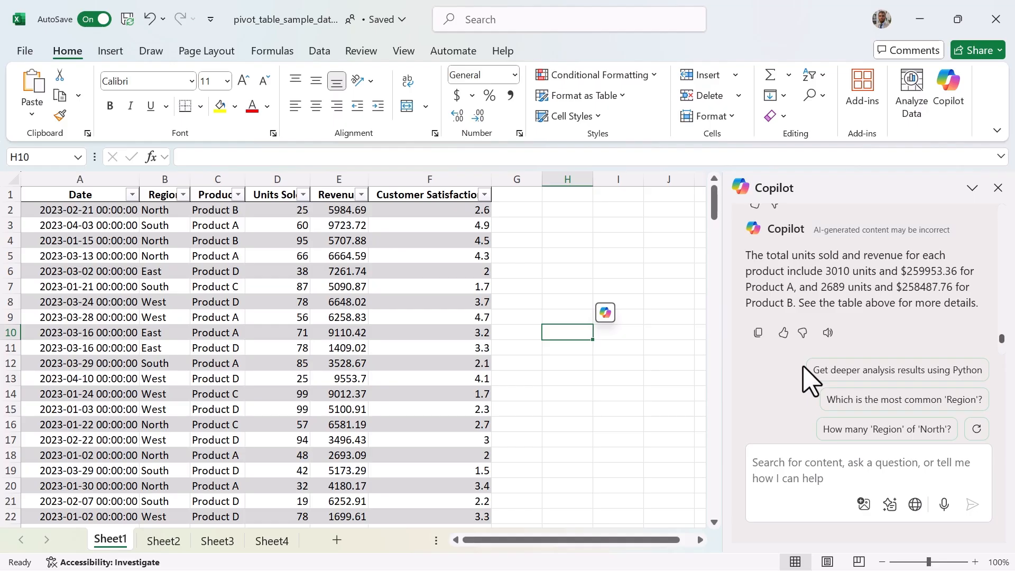
left_click(214, 543)
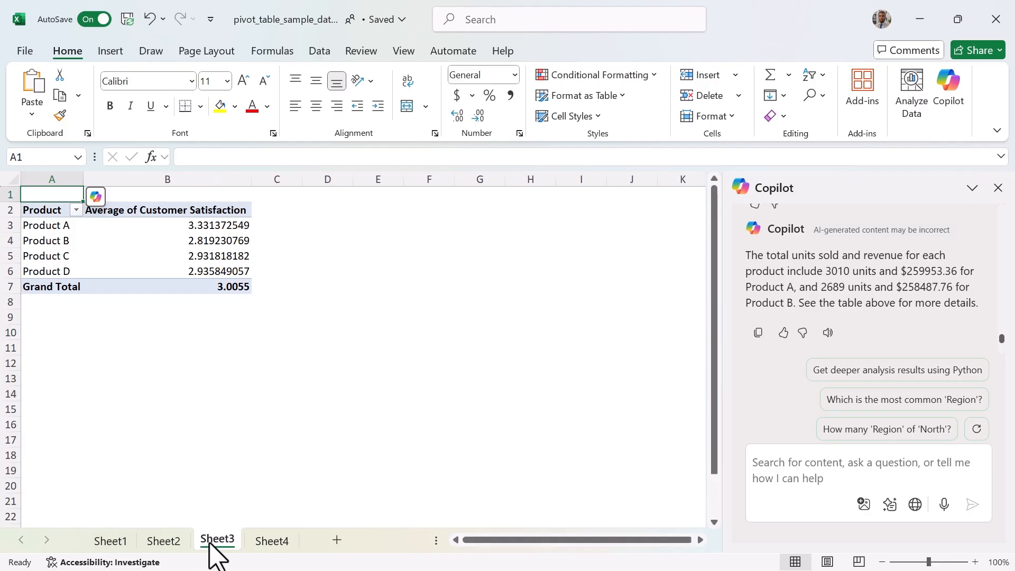
left_click(174, 541)
left_click(215, 541)
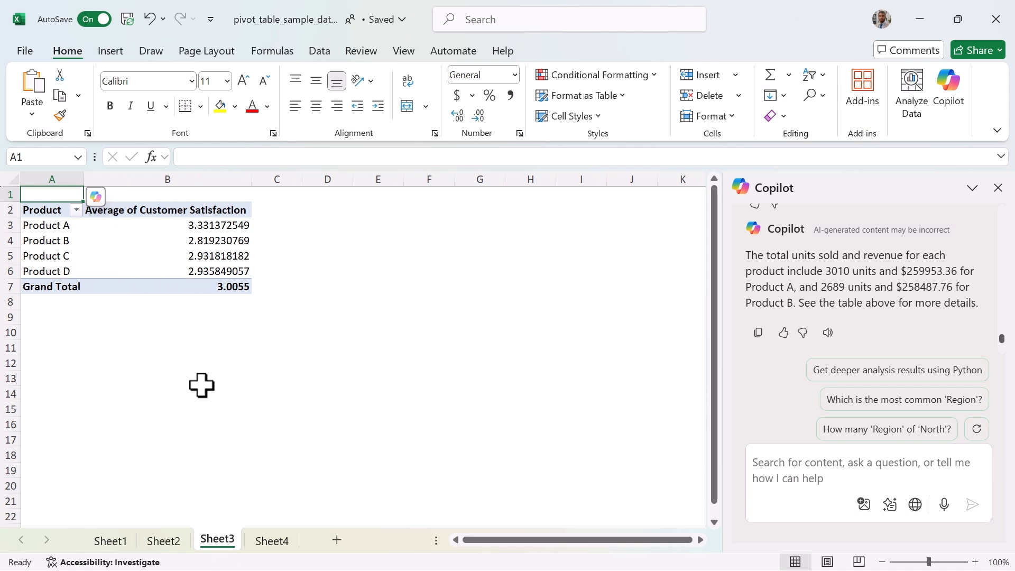
left_click(252, 541)
left_click(217, 541)
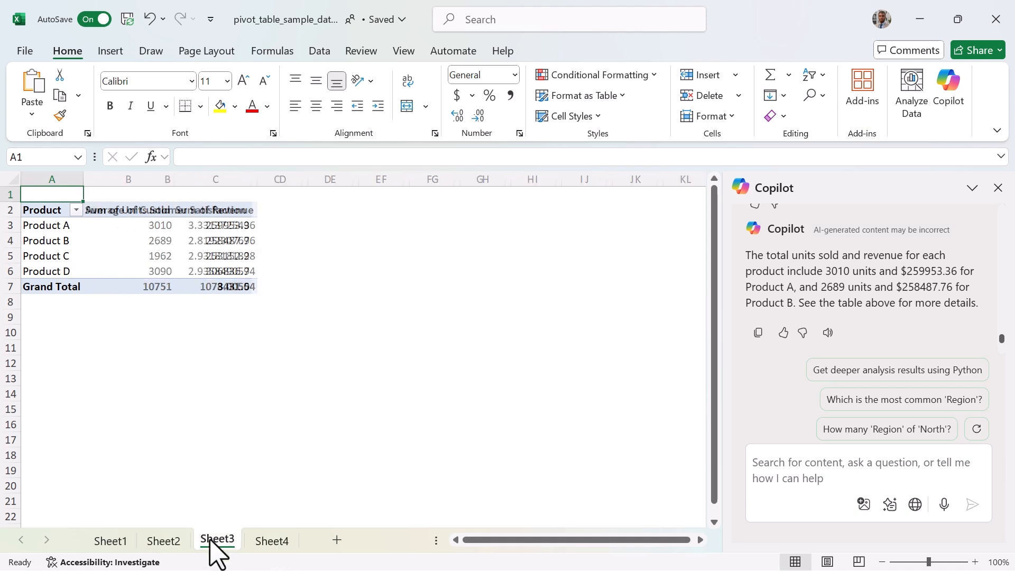
mouse_move(247, 229)
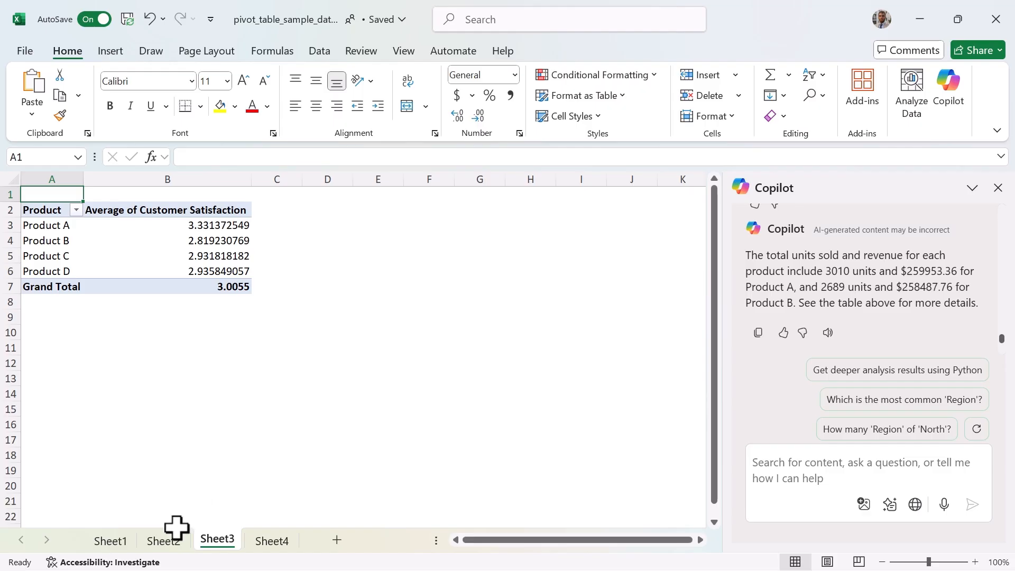
left_click(108, 540)
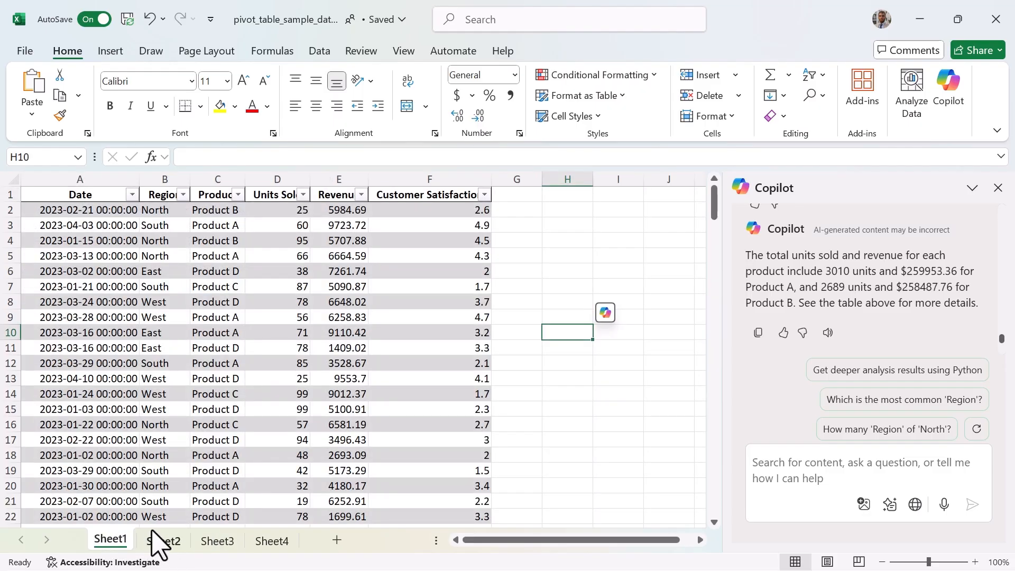